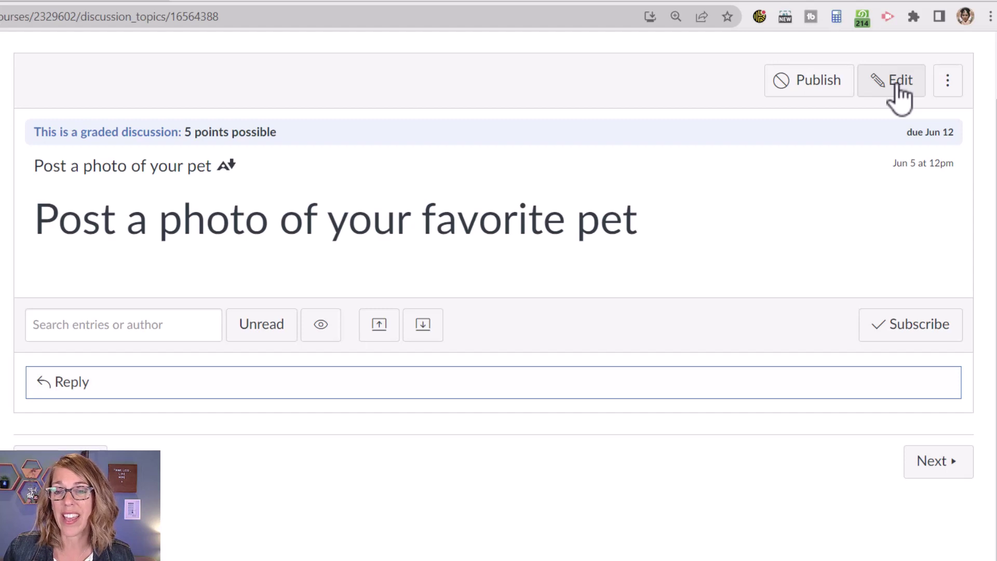
Edit the pet-photo discussion, add an empty paragraph under the heading, and switch to the Arundel Animals page.
click(901, 95)
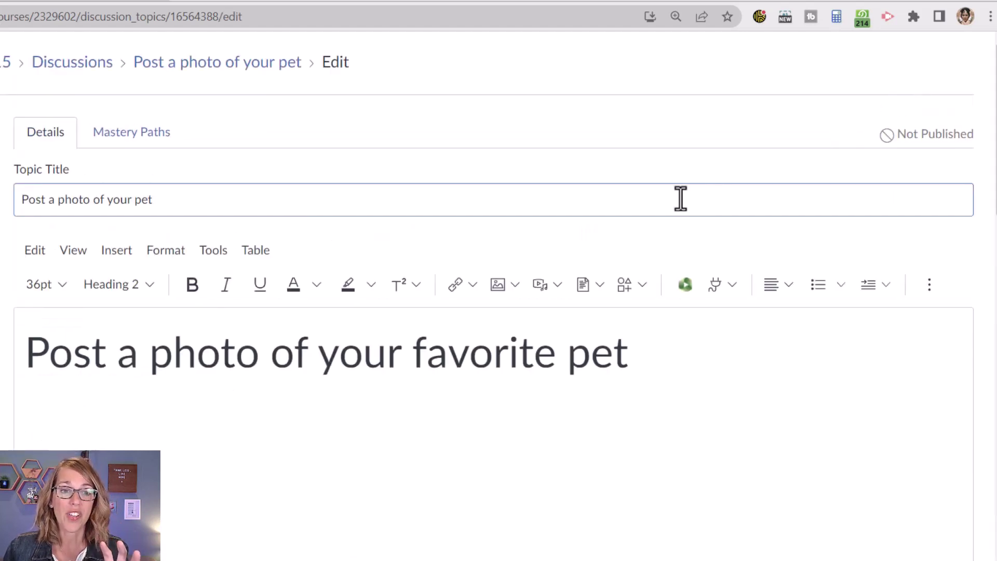
scroll(721, 405, down, 1)
scroll(720, 405, down, 1)
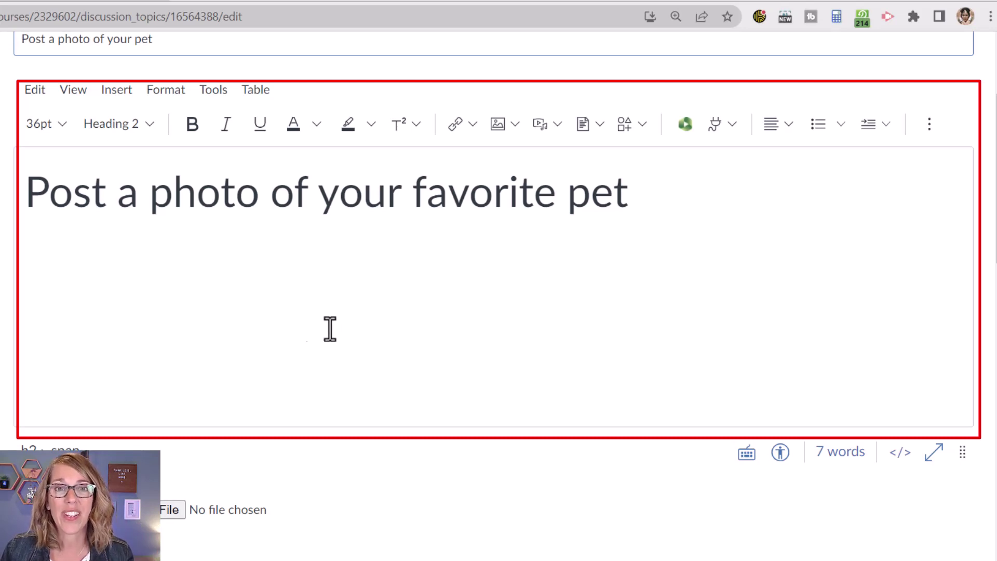
click(640, 196)
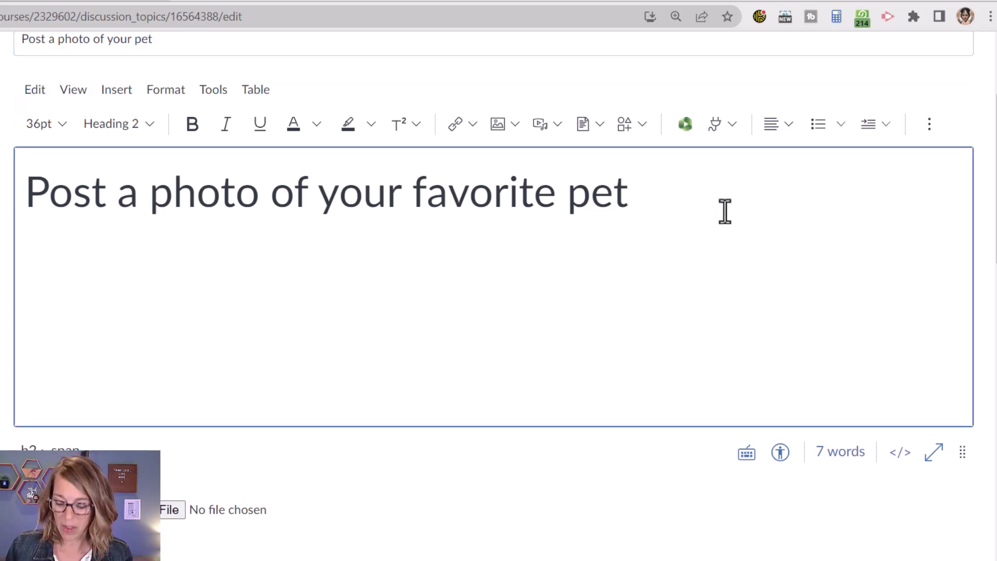
key(Return)
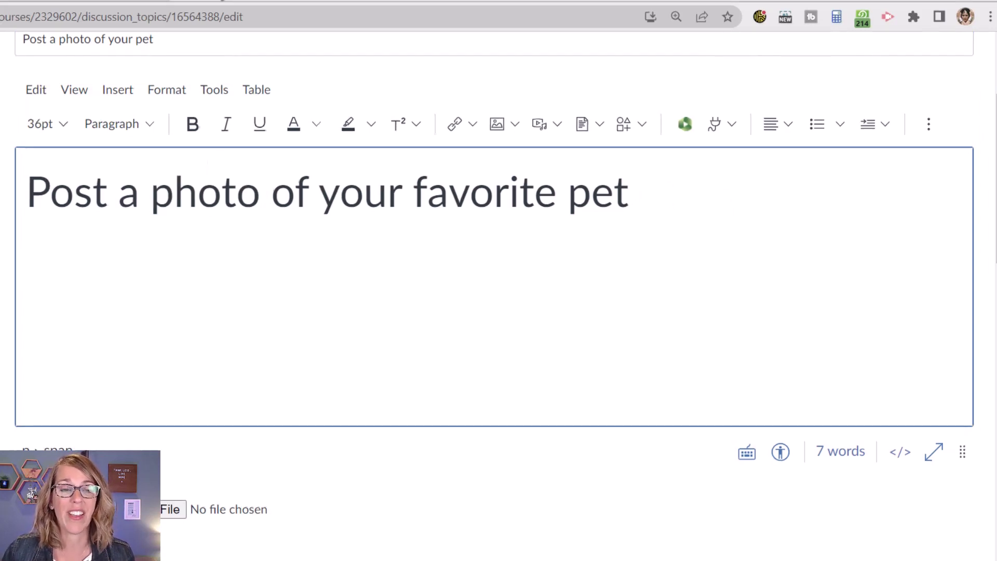
click(210, 22)
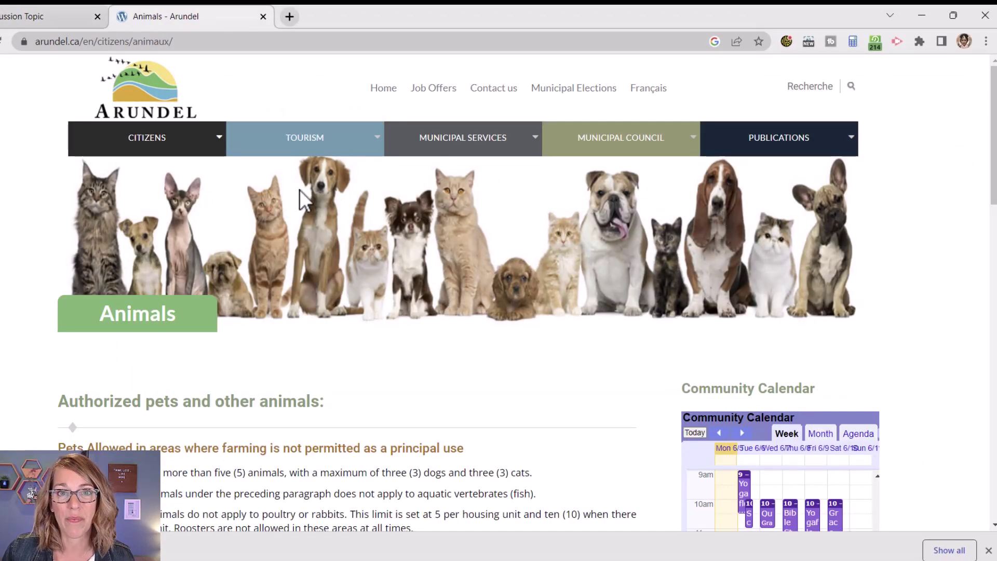
Copy the cats-and-dogs banner image from the Arundel site and return to the discussion editor.
right_click(411, 246)
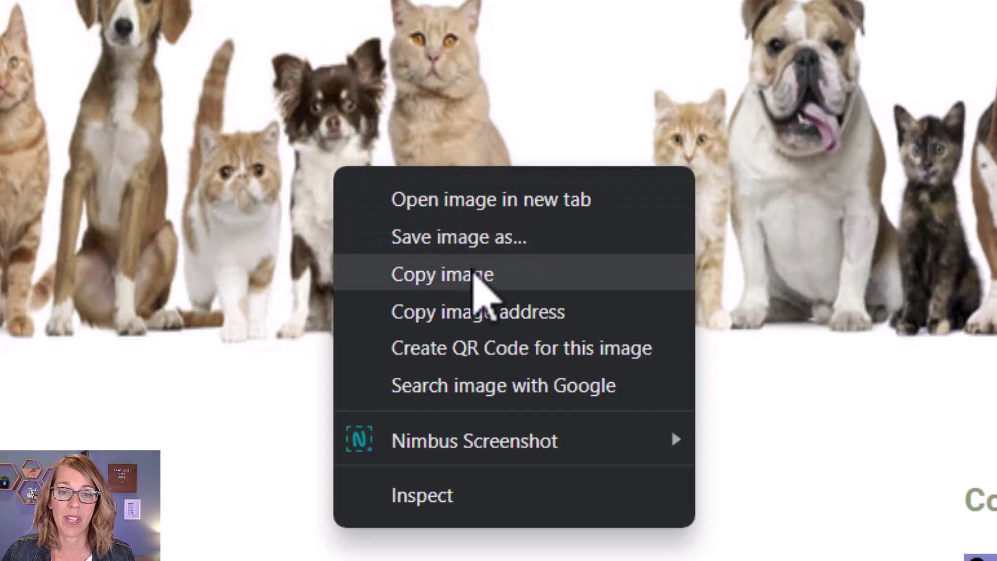
click(476, 275)
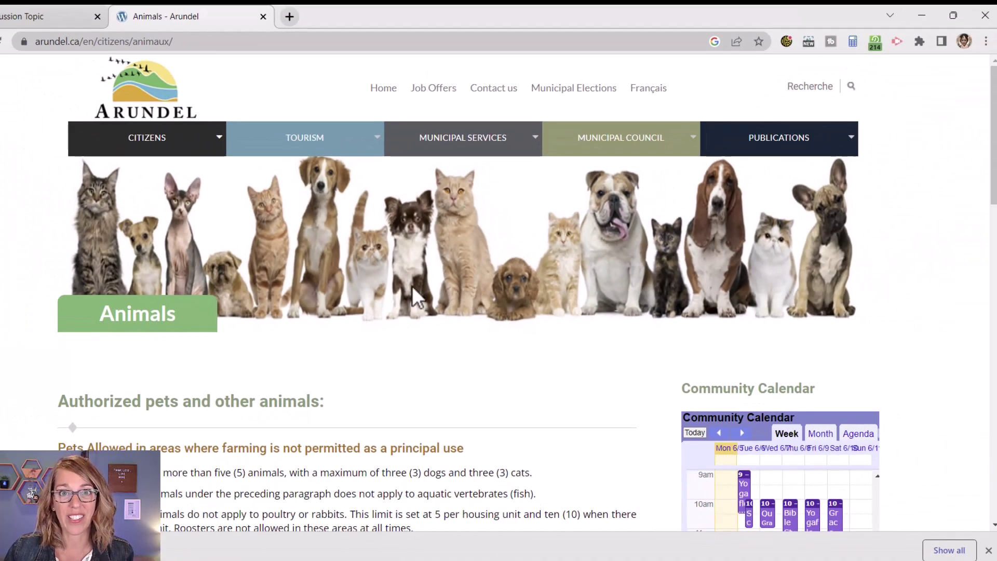
click(47, 20)
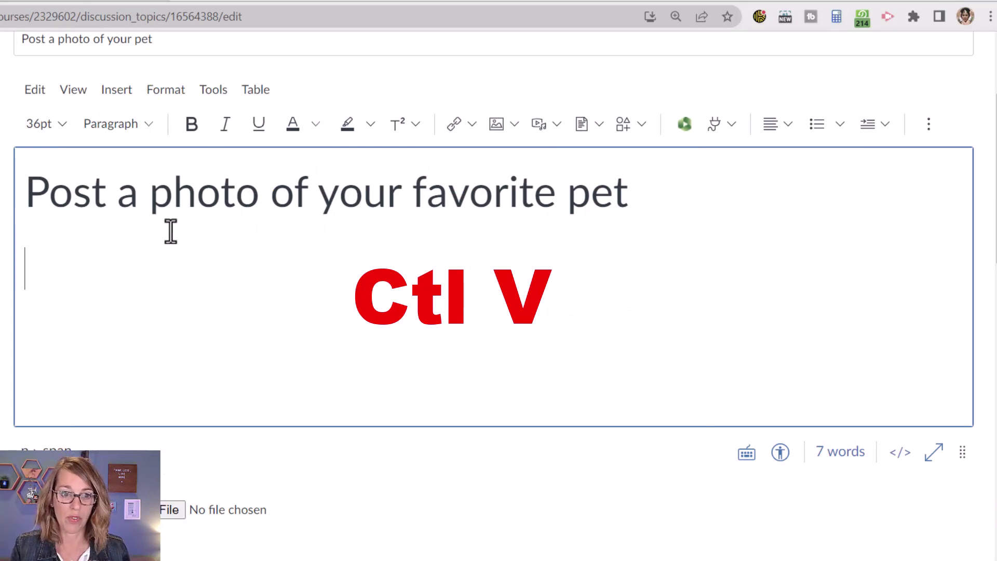
Paste the copied cats-and-dogs banner into the discussion body below the heading.
key(ctrl+v)
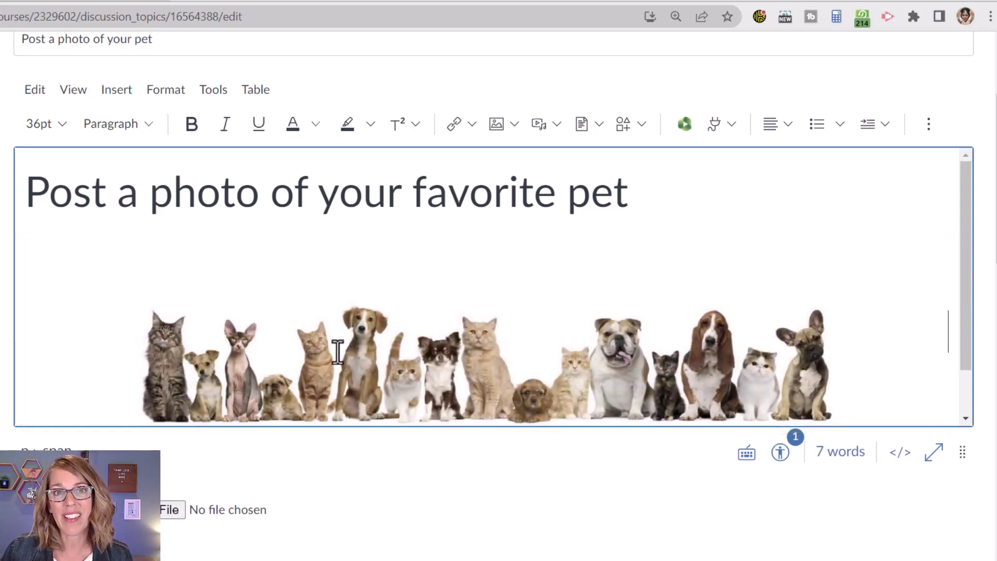
Resize the pasted pets banner slightly smaller and center-align it under the heading.
click(283, 353)
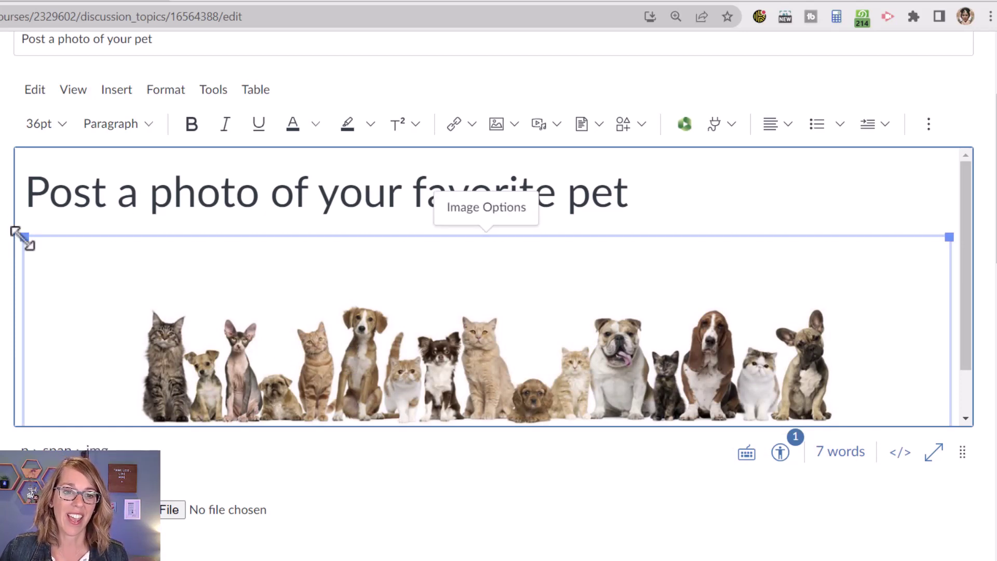
drag(23, 237, 50, 274)
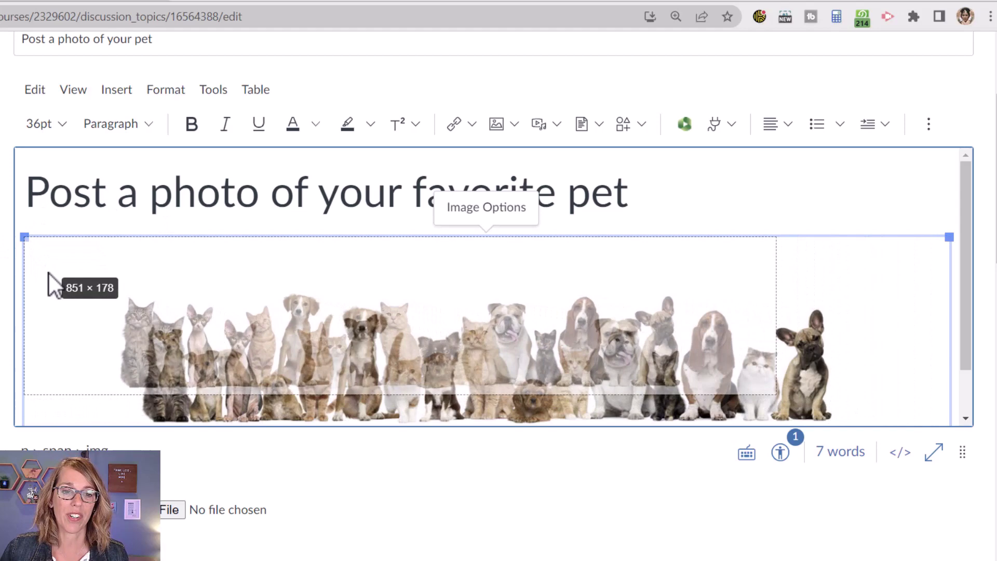
mouse_move(49, 274)
mouse_down()
mouse_move(35, 257)
mouse_move(79, 294)
mouse_up()
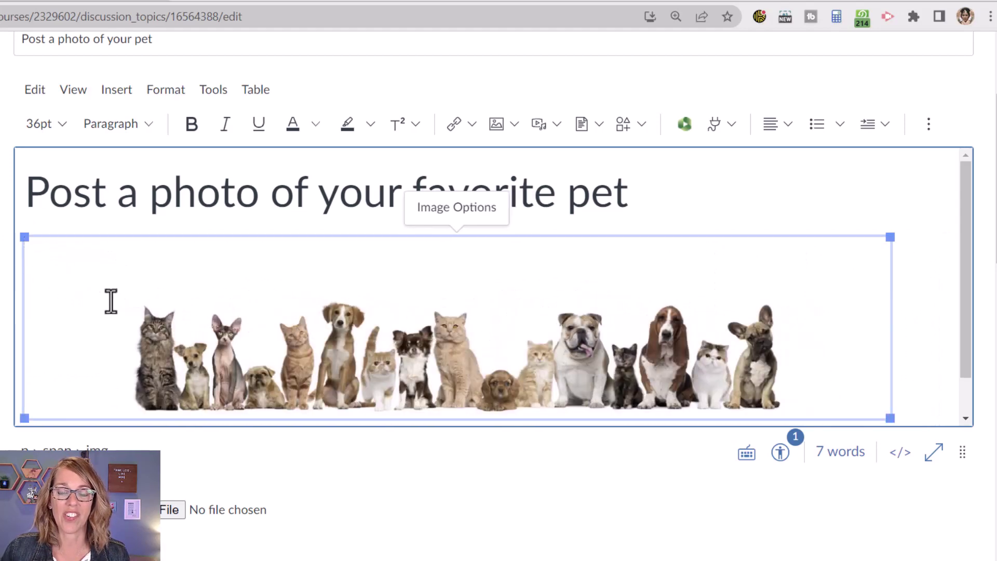
click(791, 125)
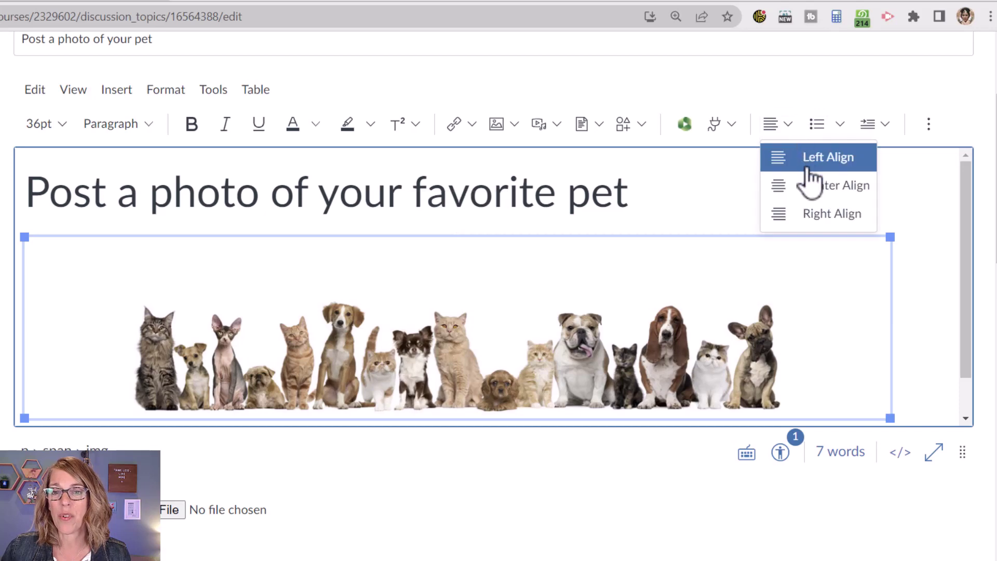
click(816, 189)
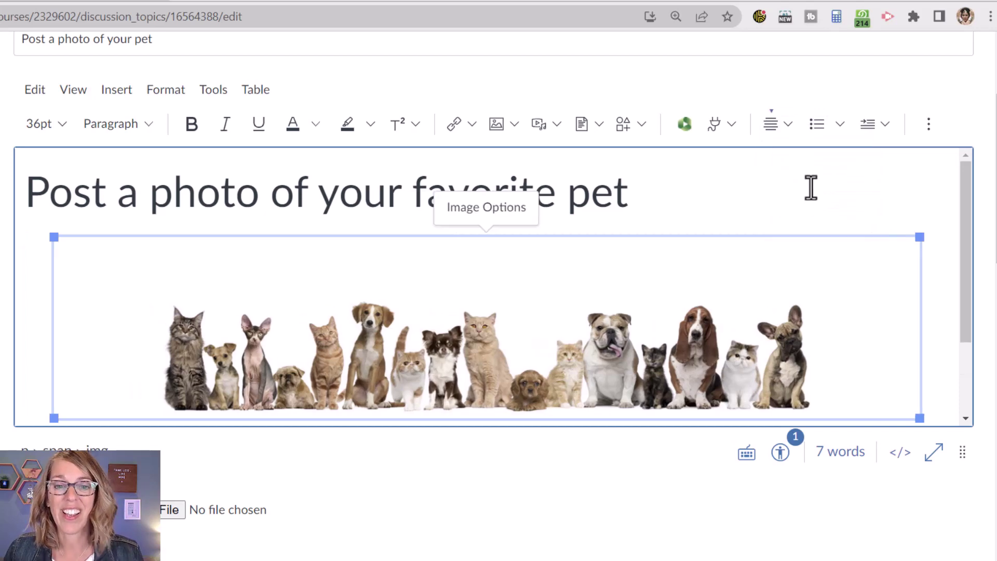
click(760, 214)
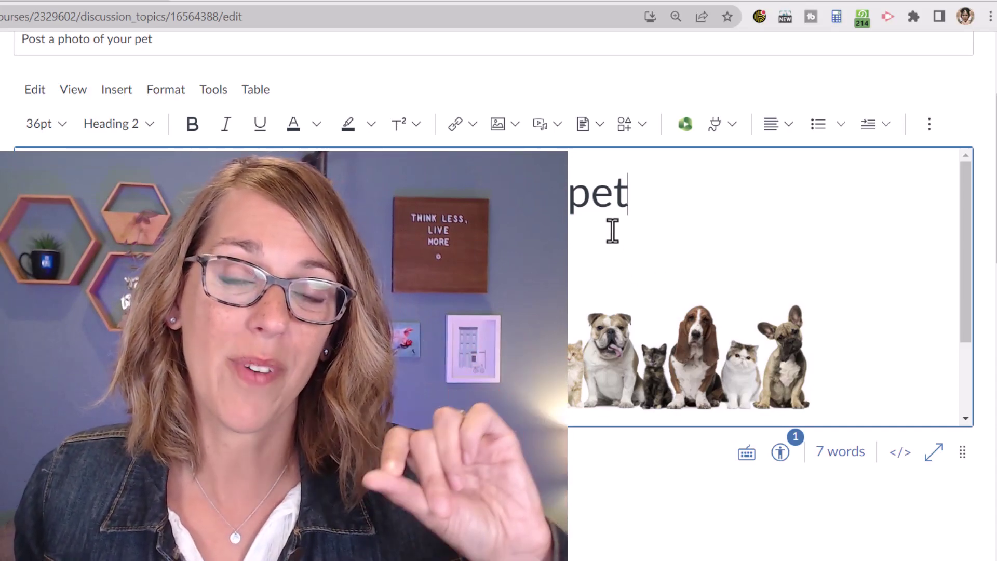
click(89, 6)
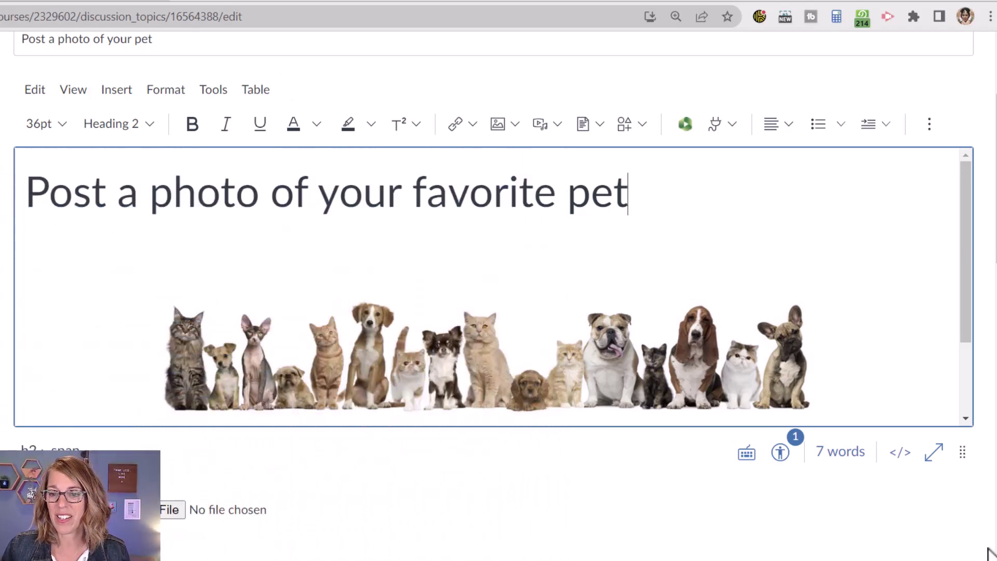
scroll(499, 312, down, 10)
scroll(805, 538, down, 10)
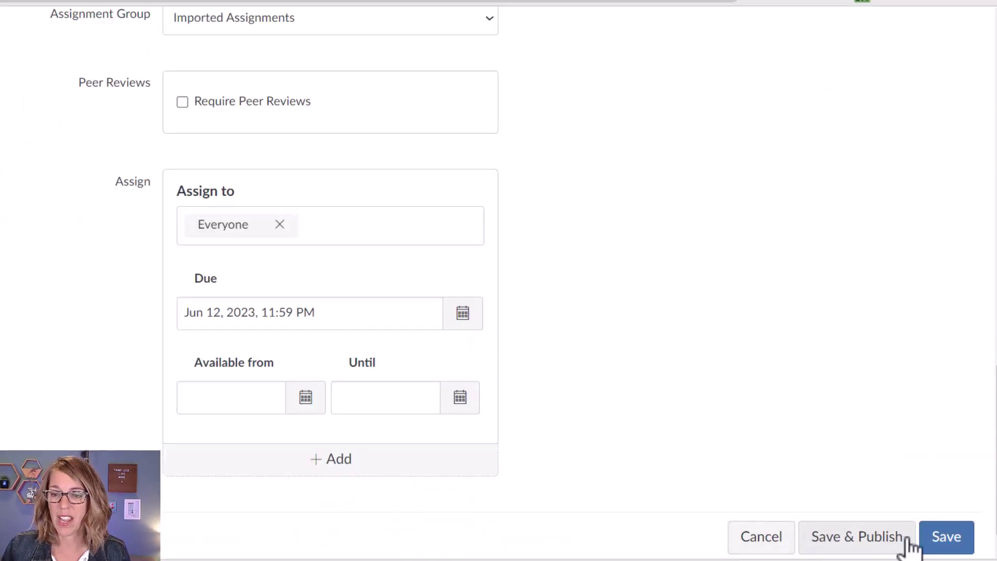
Save and publish the discussion topic with its centered pets picture.
click(870, 514)
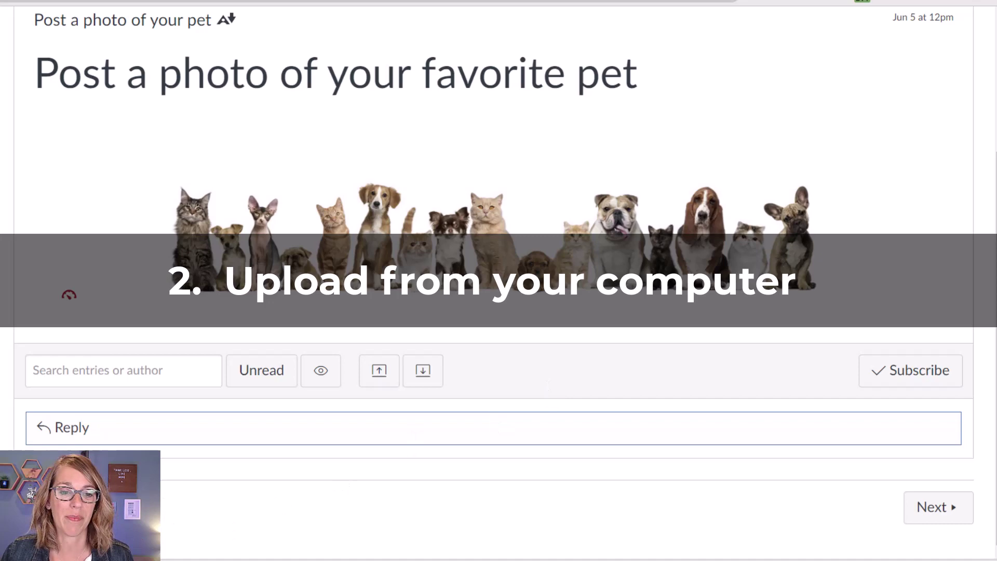
Start a reply to the topic and choose Upload Image from the reply editor's image options.
click(91, 429)
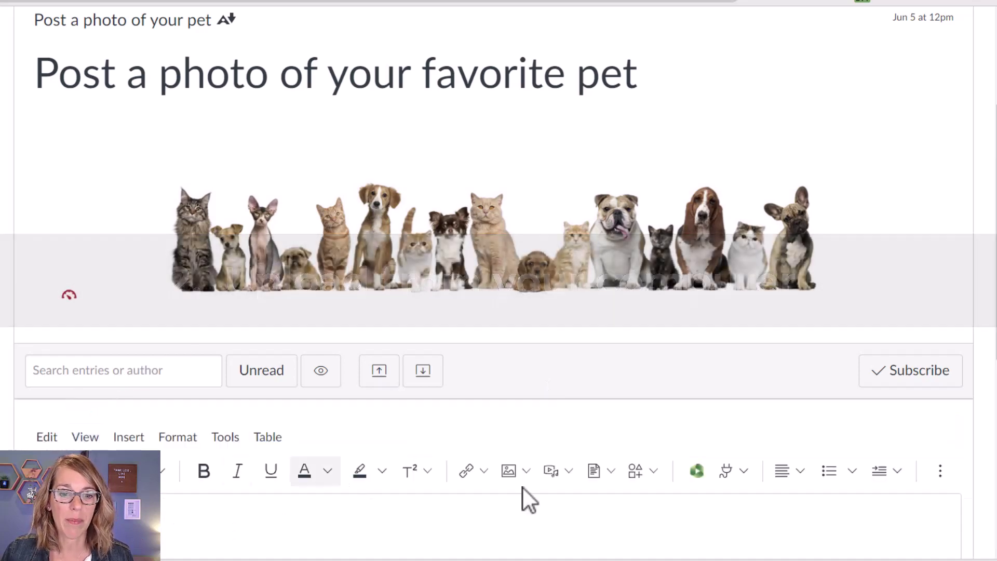
scroll(755, 507, down, 5)
scroll(755, 495, down, 2)
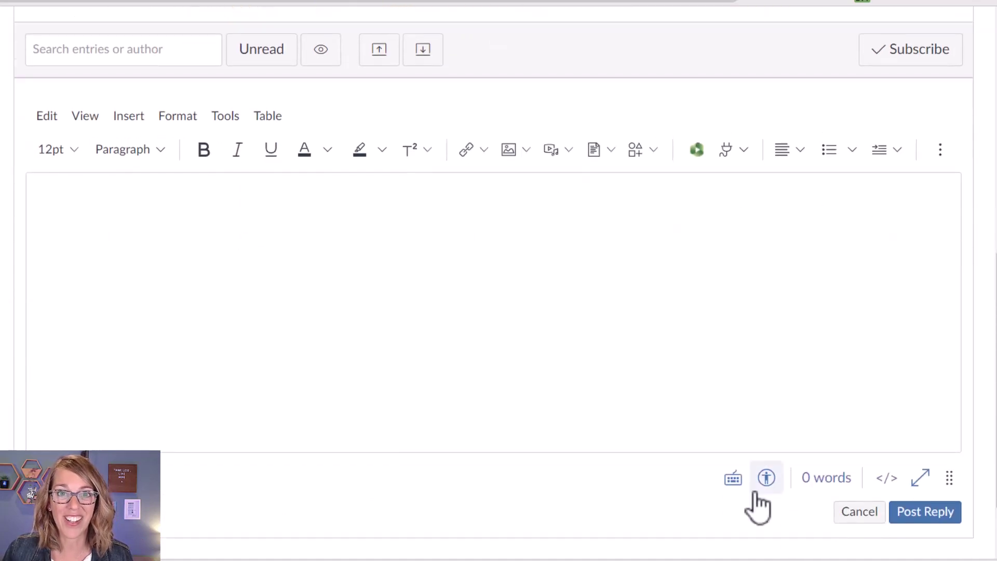
click(75, 205)
text(vn;el)
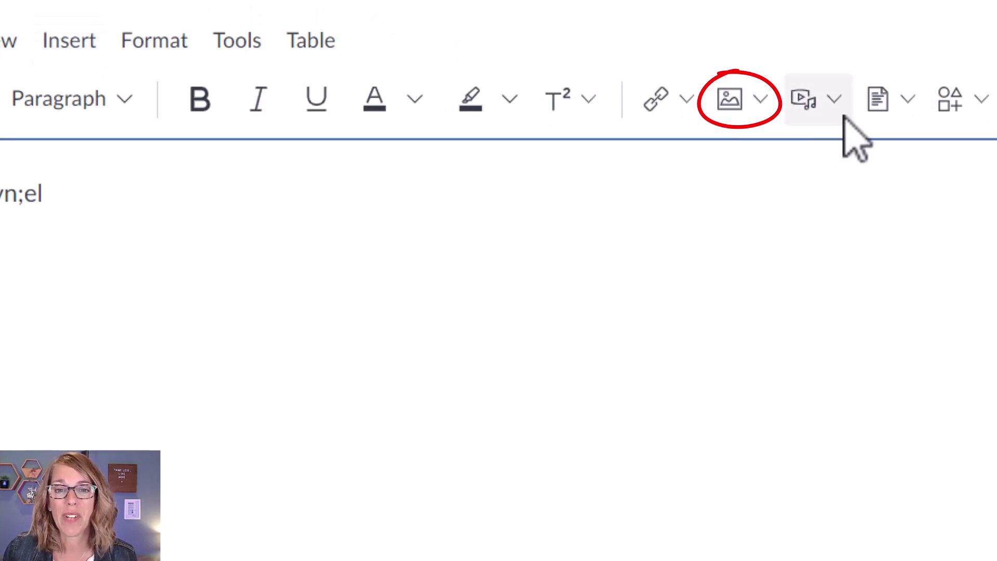
click(730, 101)
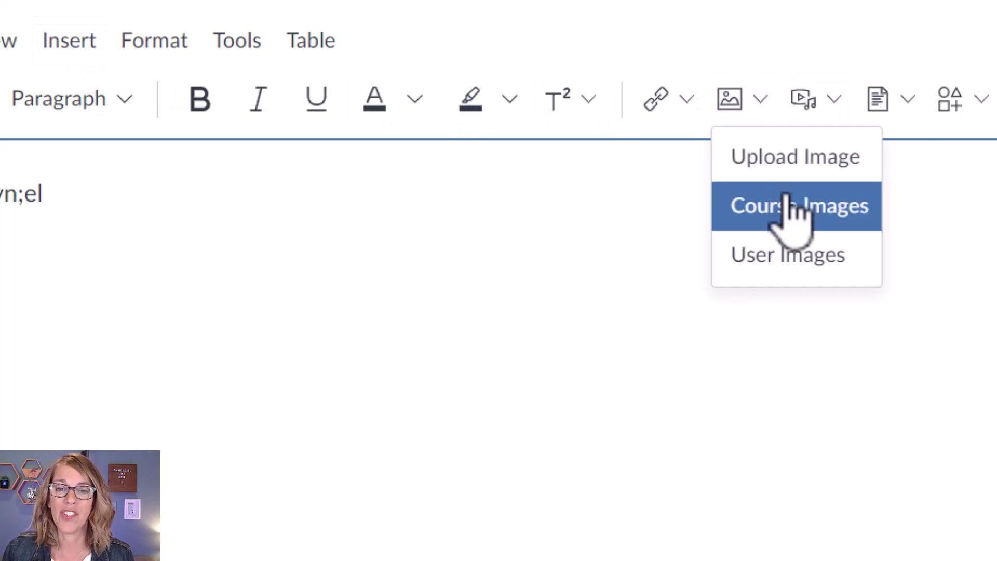
click(816, 179)
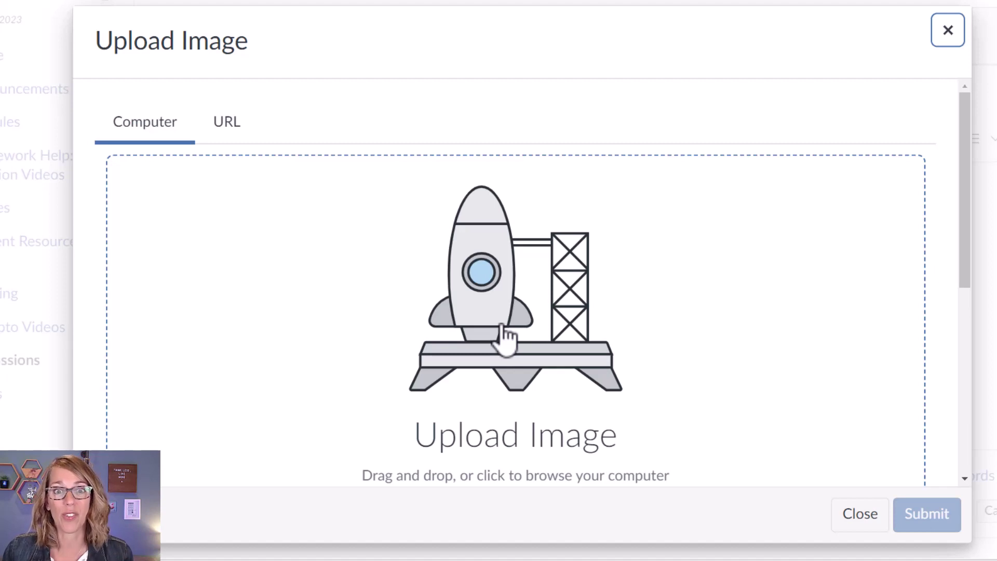
Browse the computer and load the Mazy Dog photo into the Upload Image dialog.
click(505, 337)
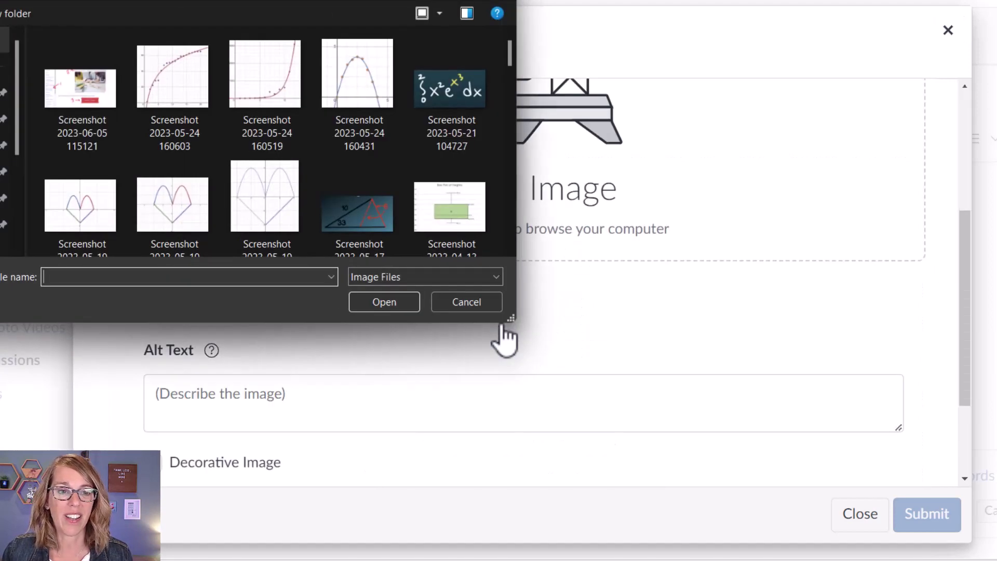
click(6, 119)
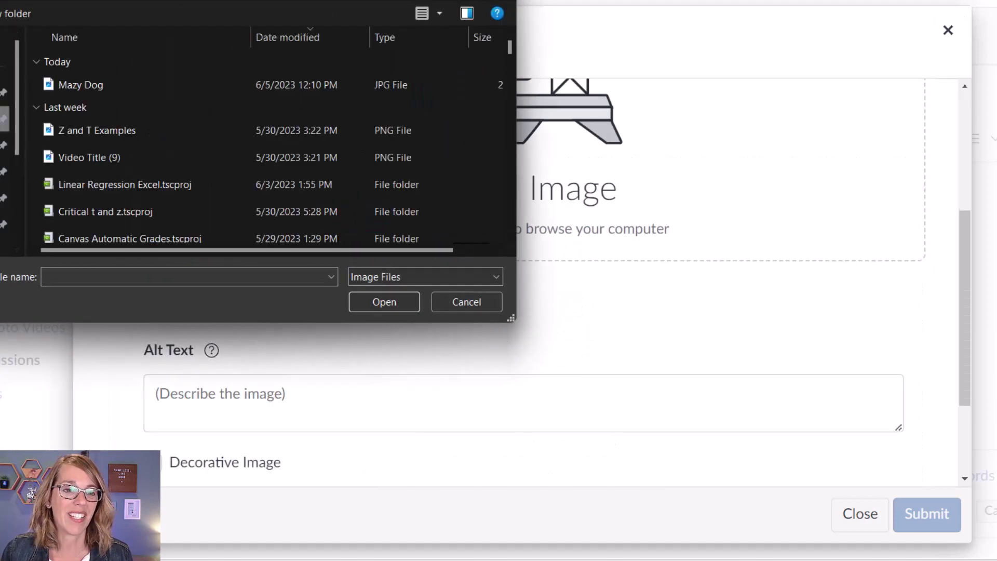
click(87, 84)
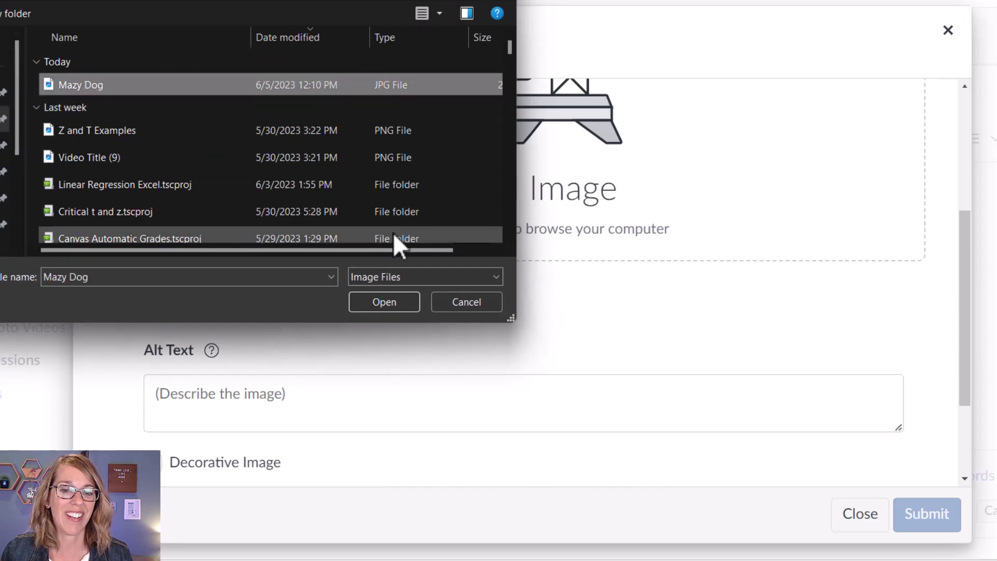
click(386, 301)
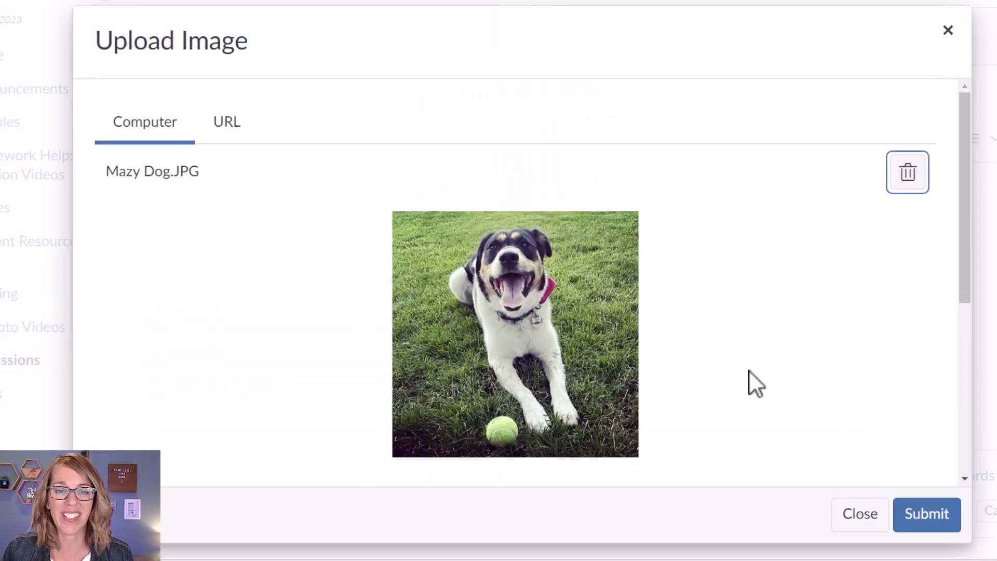
scroll(749, 370, down, 3)
Give the dog photo the alt text 'My puppy Mazy' and insert it into the reply.
click(170, 413)
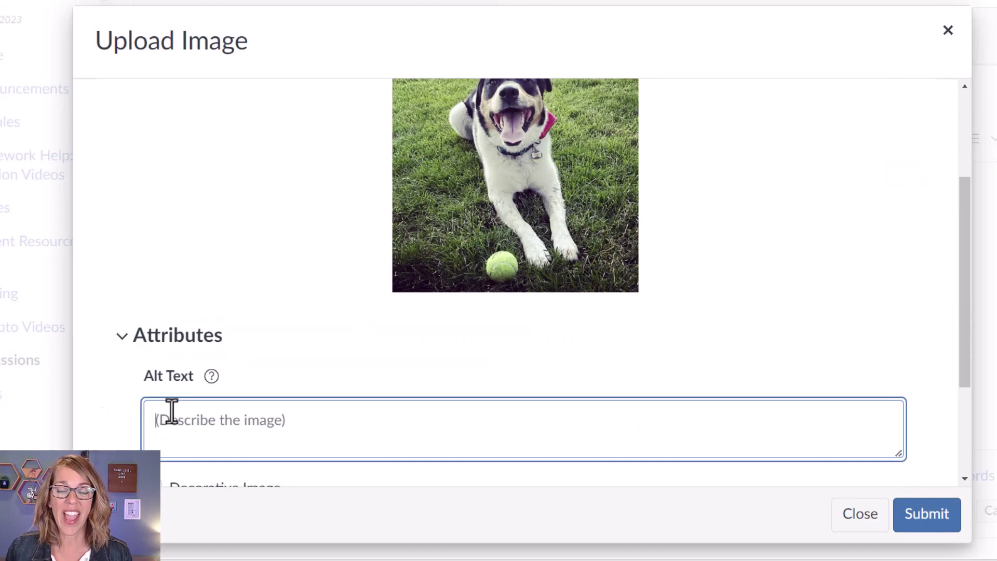
text(My puppy Mazy)
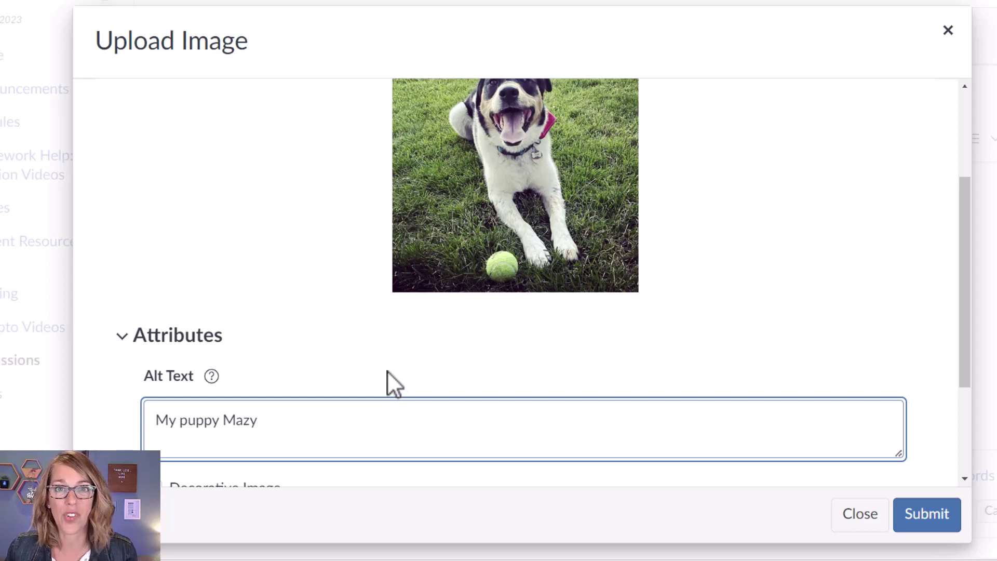
click(942, 521)
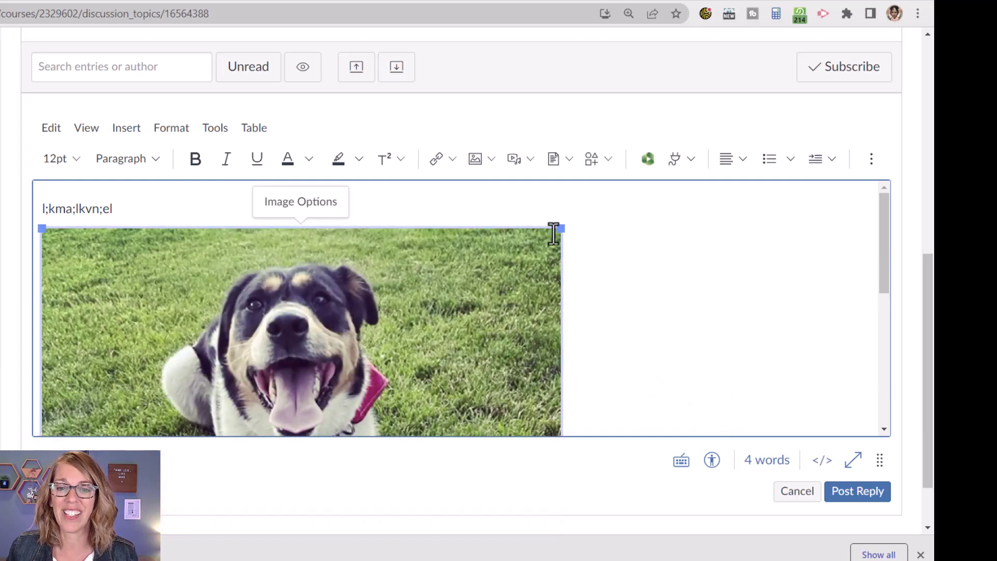
Drag the Mazy dog photo's corner handle inward to make it much smaller.
mouse_move(562, 228)
mouse_down()
mouse_move(557, 268)
mouse_move(345, 296)
mouse_up()
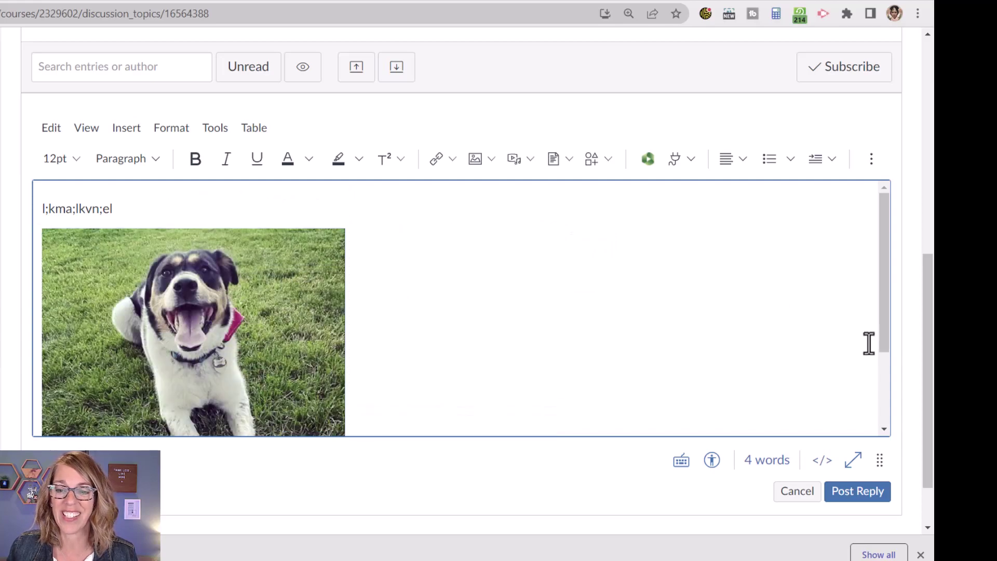